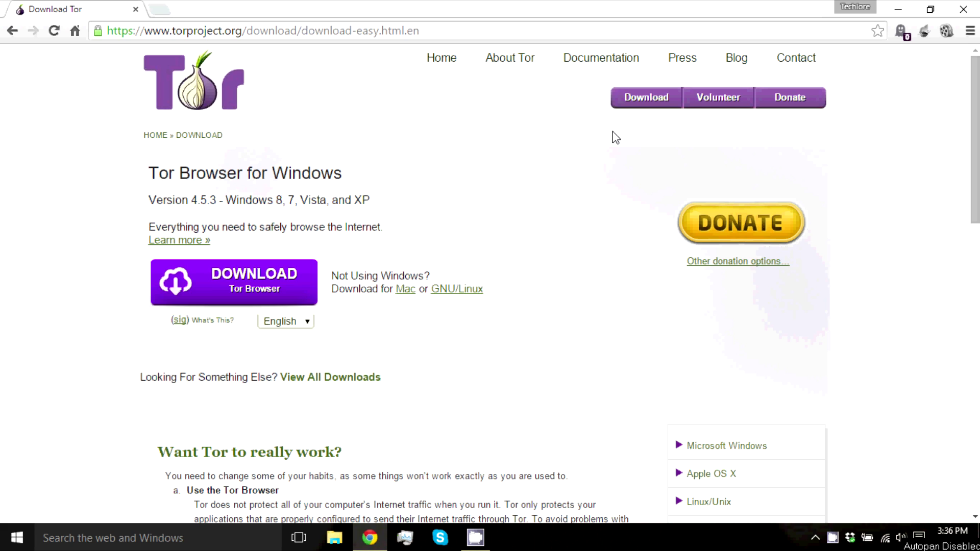
# Step: Download the 34.2 MB Tor Browser installer for Windows, keeping it despite the harmful-file warning
pyautogui.moveTo(192, 166); pyautogui.dragTo(237, 169)
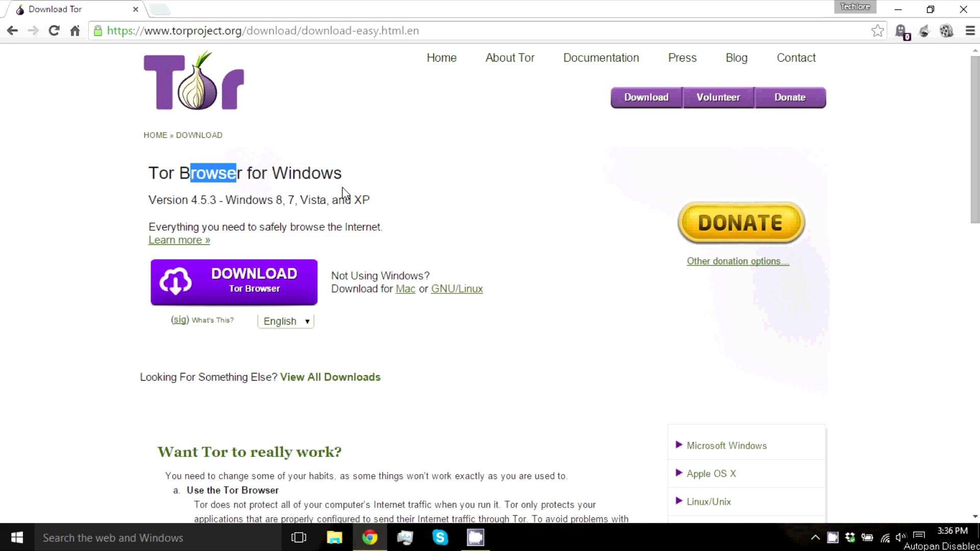
pyautogui.click(230, 277)
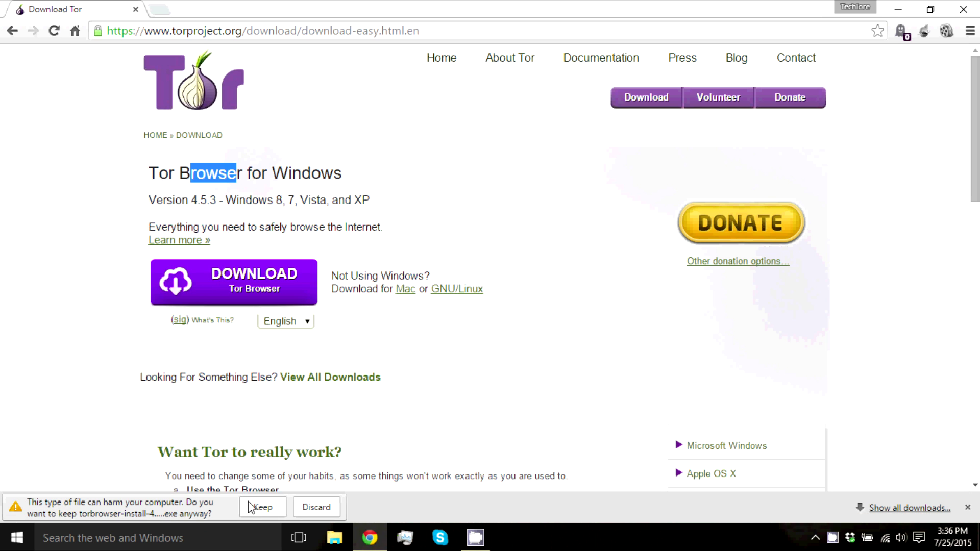
pyautogui.click(252, 508)
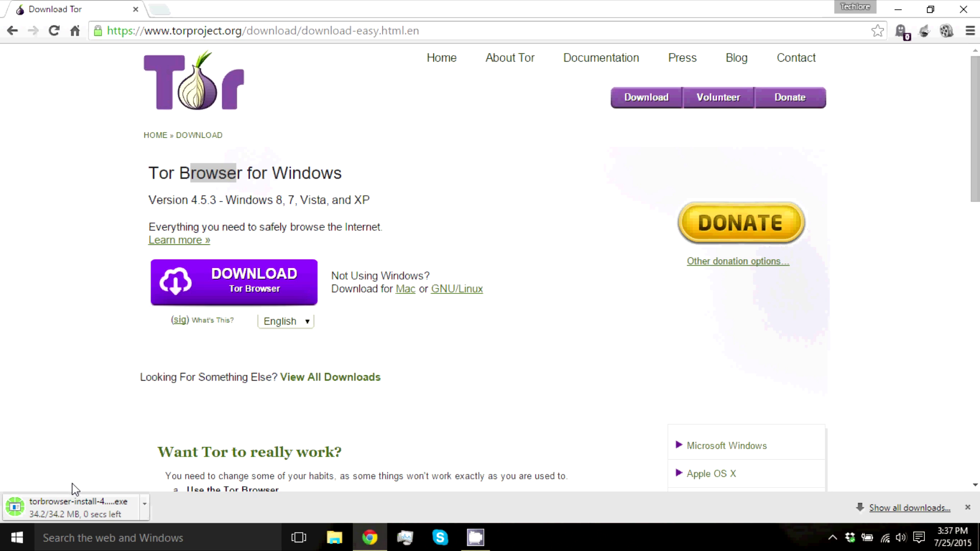
pyautogui.click(78, 507)
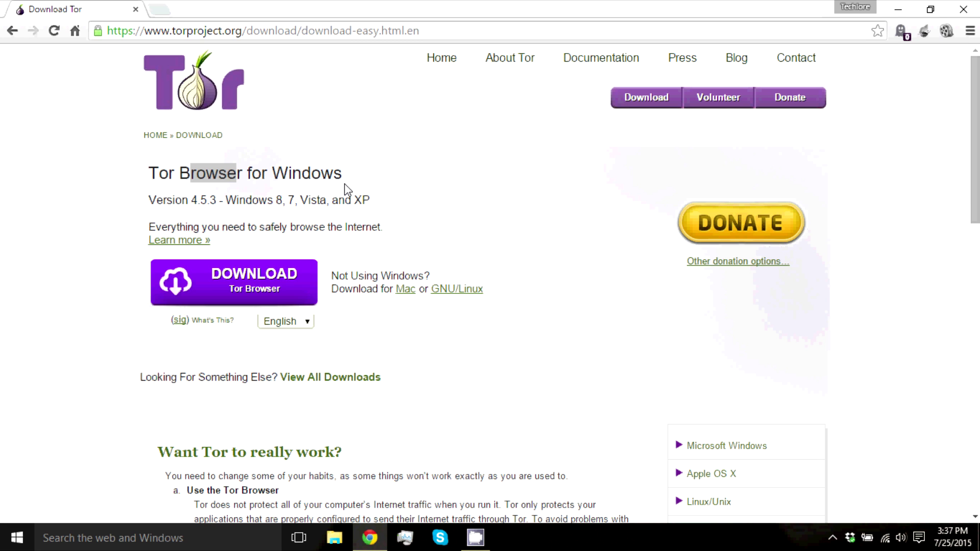
pyautogui.click(906, 5)
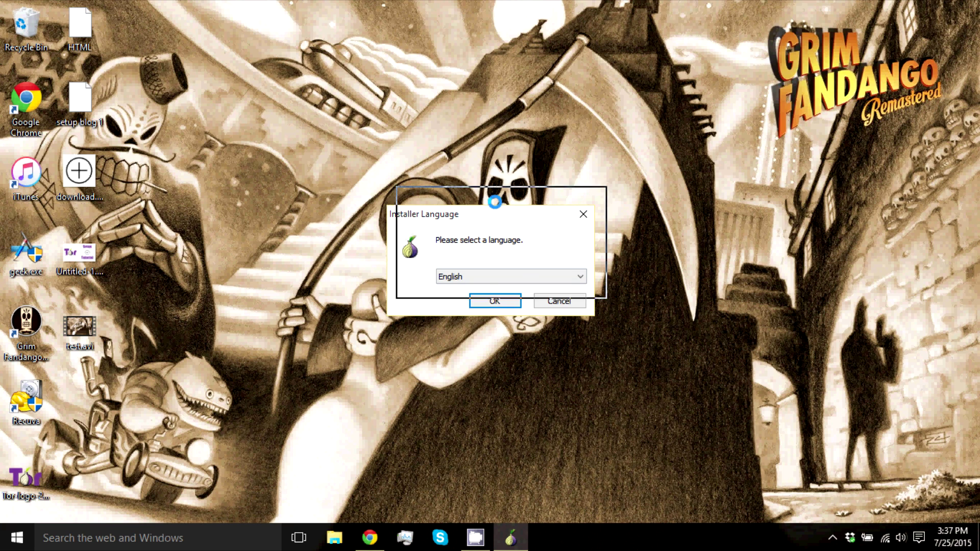
# Step: Install Tor Browser in English into the default desktop folder, showing the extraction details
pyautogui.click(490, 280)
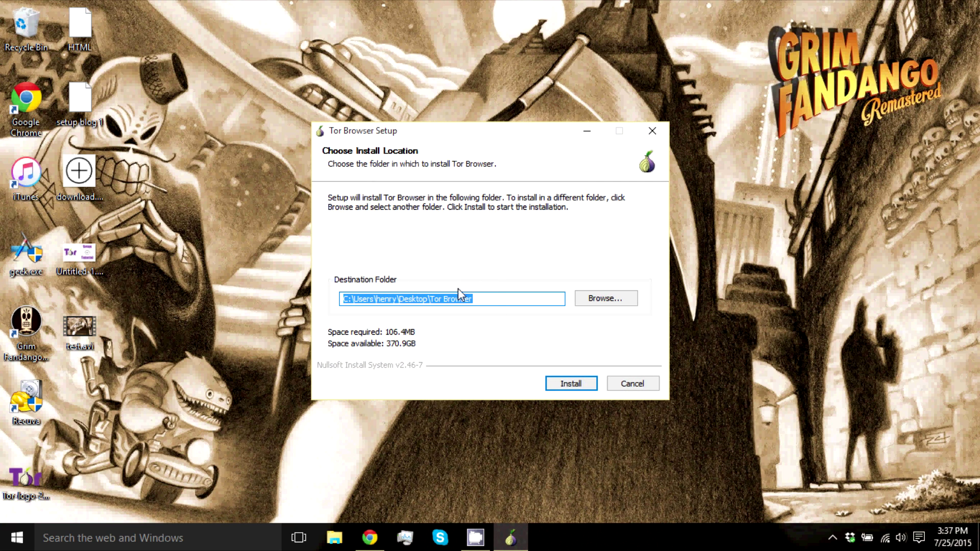
pyautogui.click(558, 384)
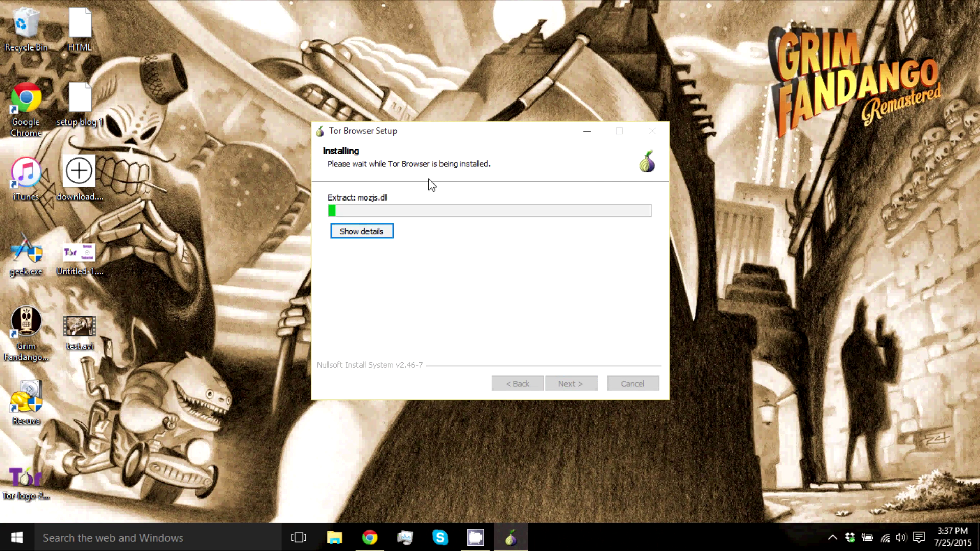
pyautogui.click(378, 235)
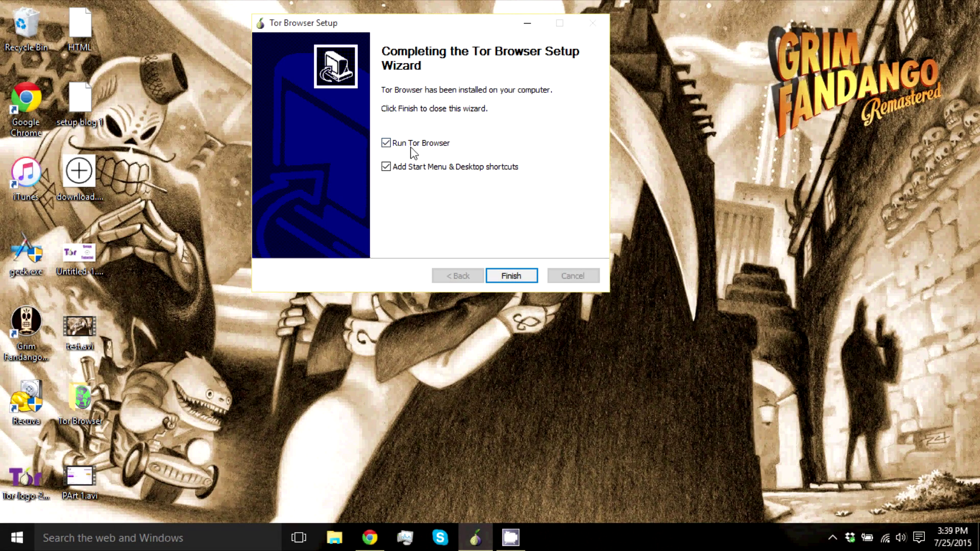
pyautogui.moveTo(476, 59); pyautogui.dragTo(475, 60)
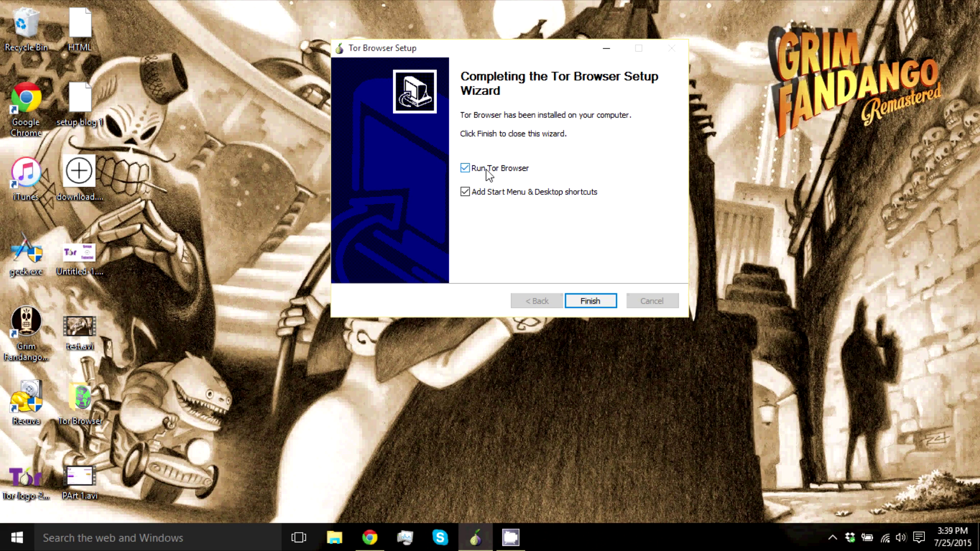
# Step: Finish setup and close the installer, leaving a Start Tor Browser shortcut on the desktop
pyautogui.click(465, 168)
pyautogui.click(161, 270)
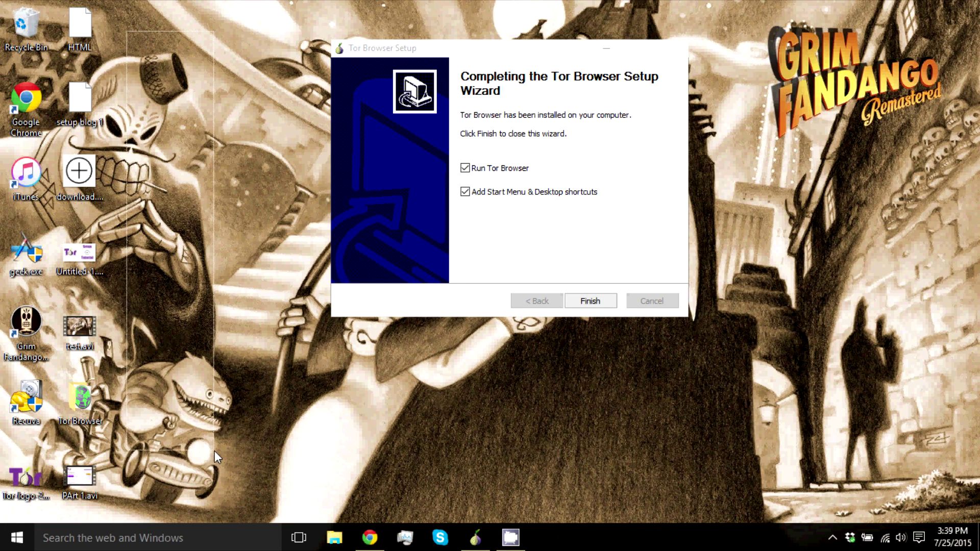
pyautogui.click(590, 301)
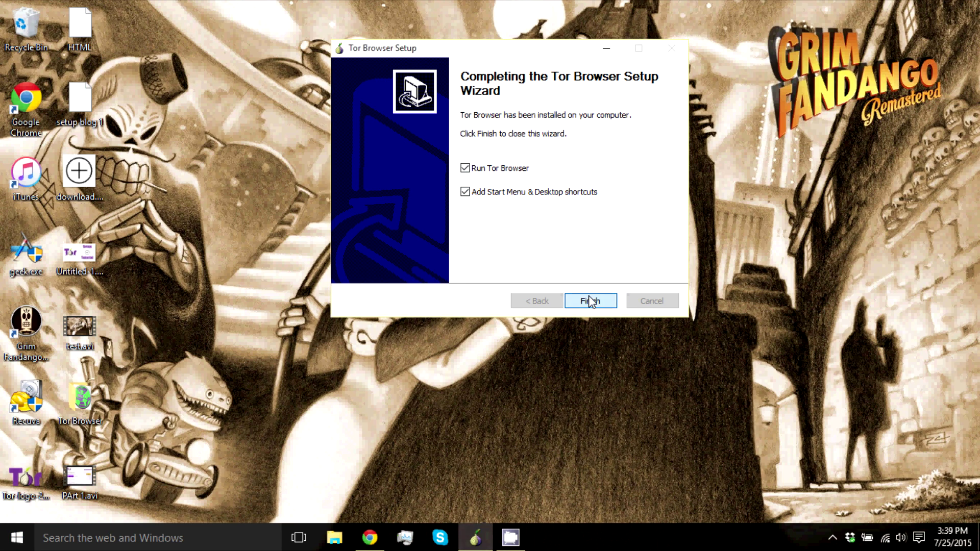
pyautogui.click(590, 301)
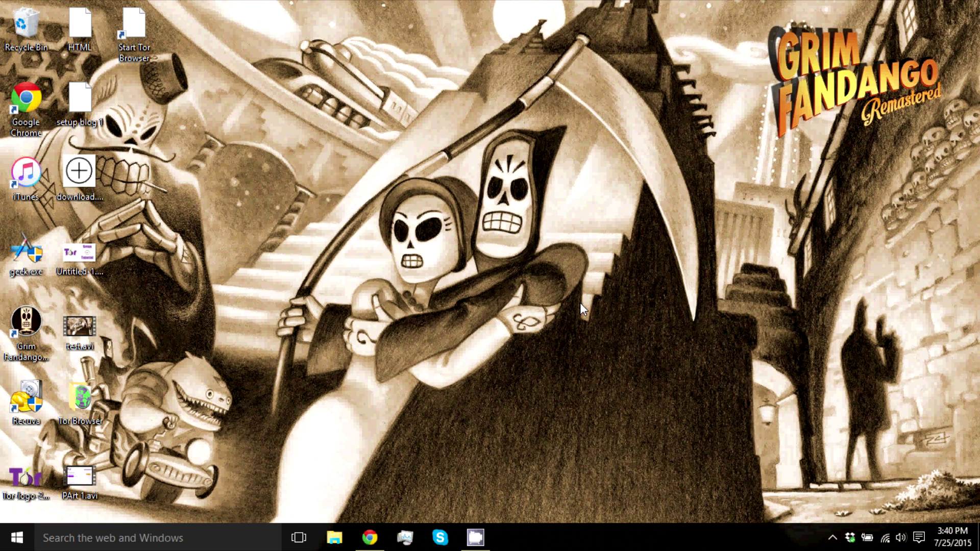
# Step: Launch Start Tor Browser from the desktop and connect directly to the Tor network
pyautogui.doubleClick(134, 35)
pyautogui.click(510, 541)
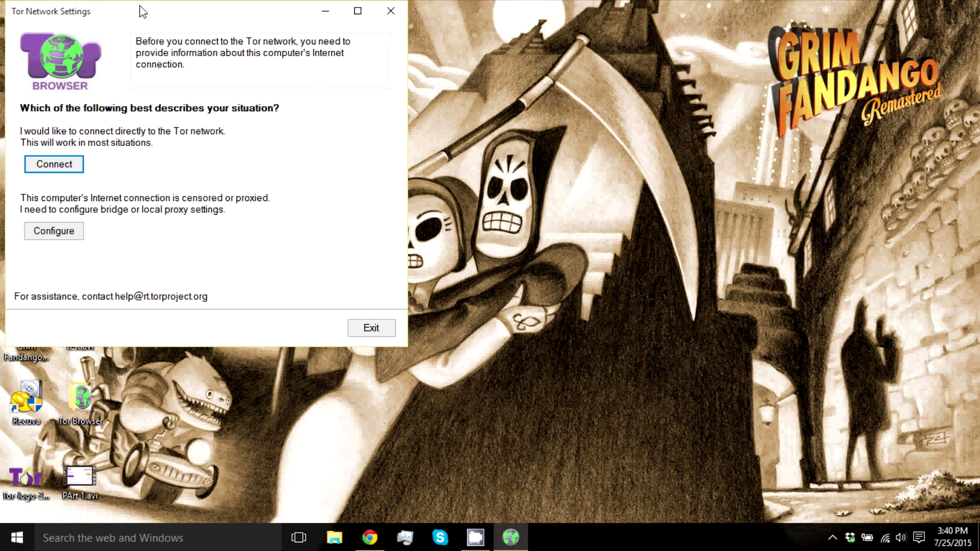
pyautogui.moveTo(143, 12); pyautogui.dragTo(220, 35)
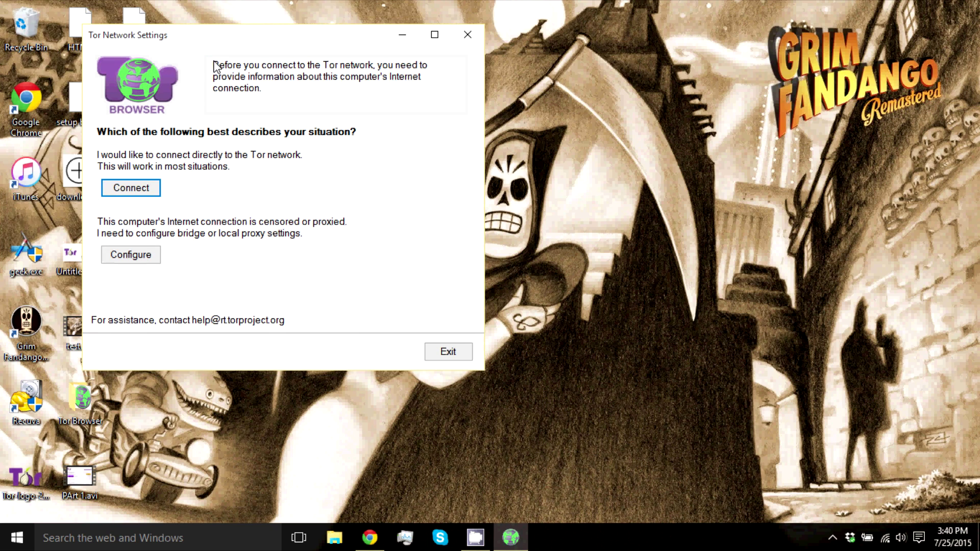
pyautogui.click(140, 193)
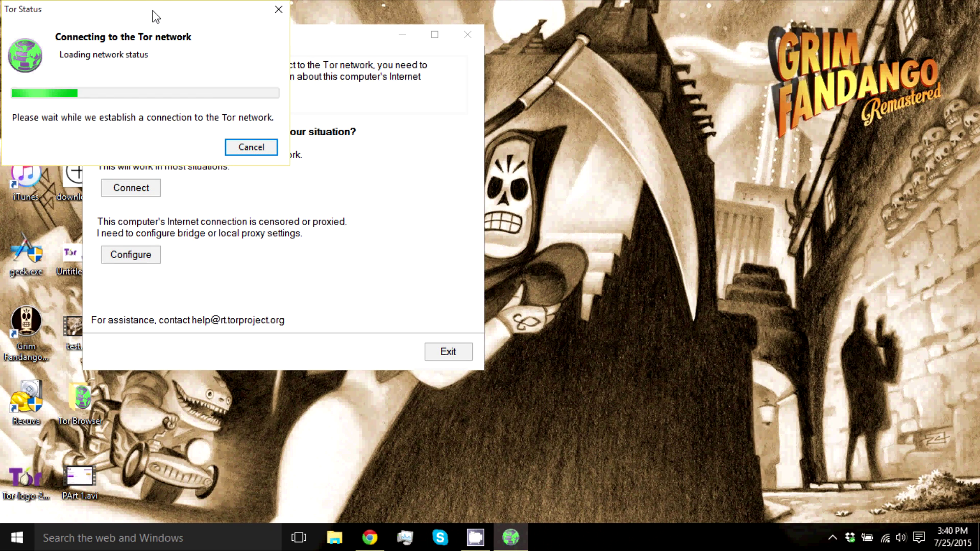
pyautogui.moveTo(153, 18); pyautogui.dragTo(166, 21)
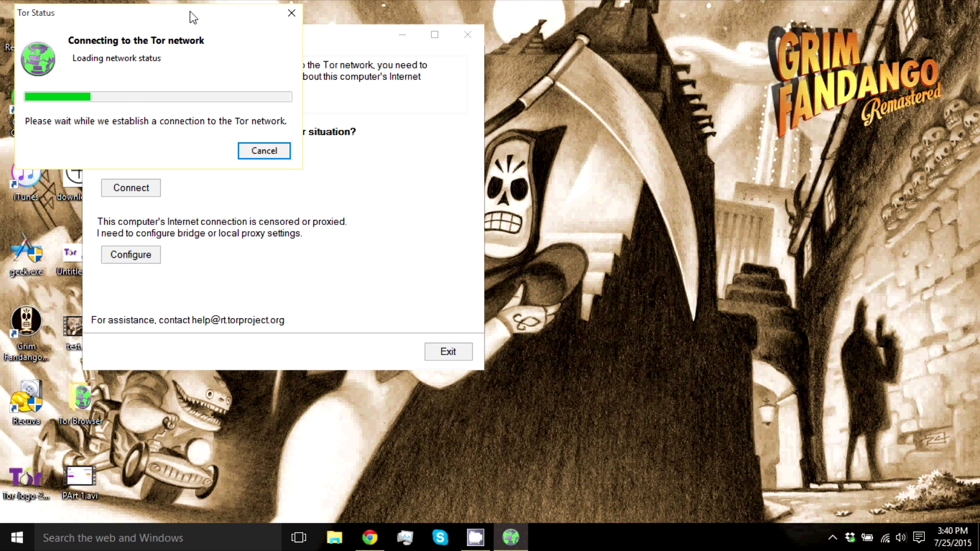
pyautogui.moveTo(187, 18); pyautogui.dragTo(258, 50)
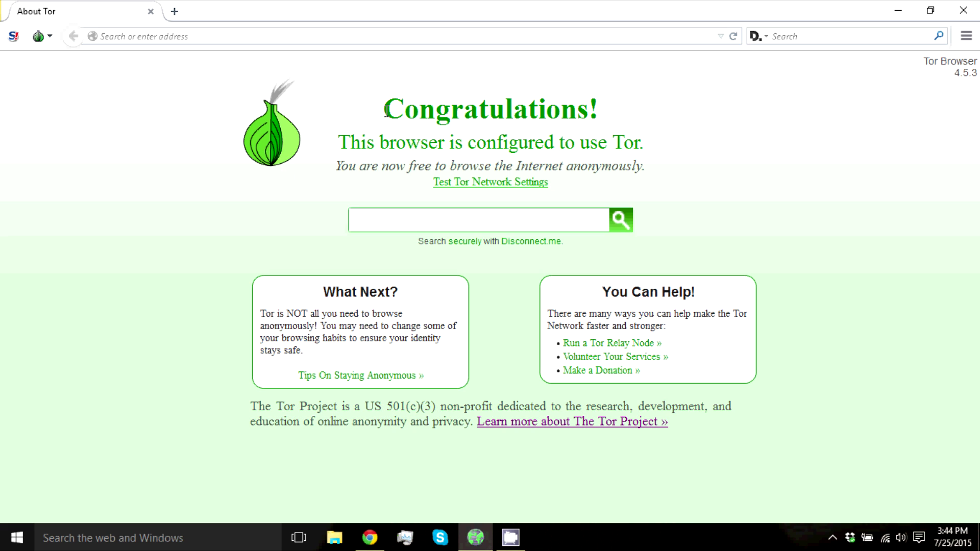
# Step: Switch the search bar's search engine to DuckDuckGo
pyautogui.moveTo(377, 114); pyautogui.dragTo(596, 1)
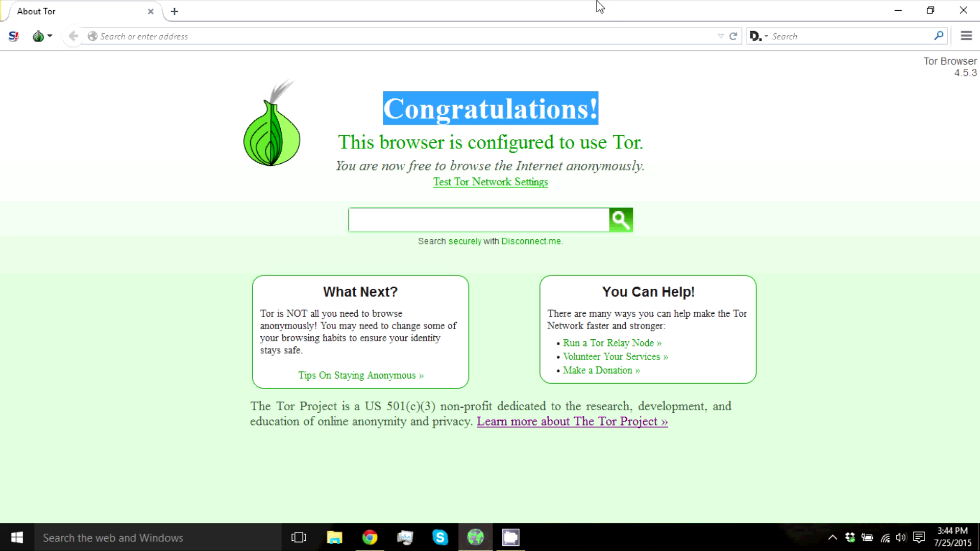
pyautogui.click(638, 83)
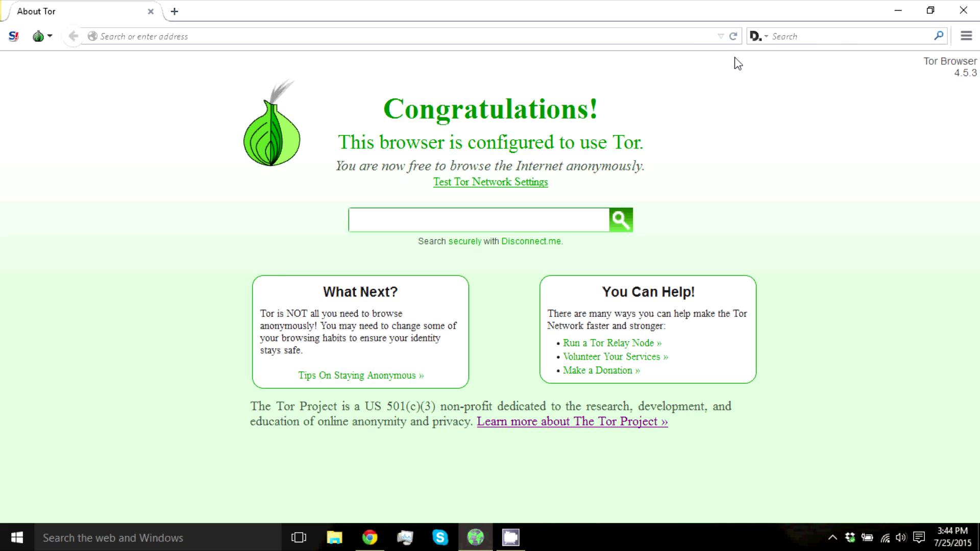
pyautogui.click(754, 36)
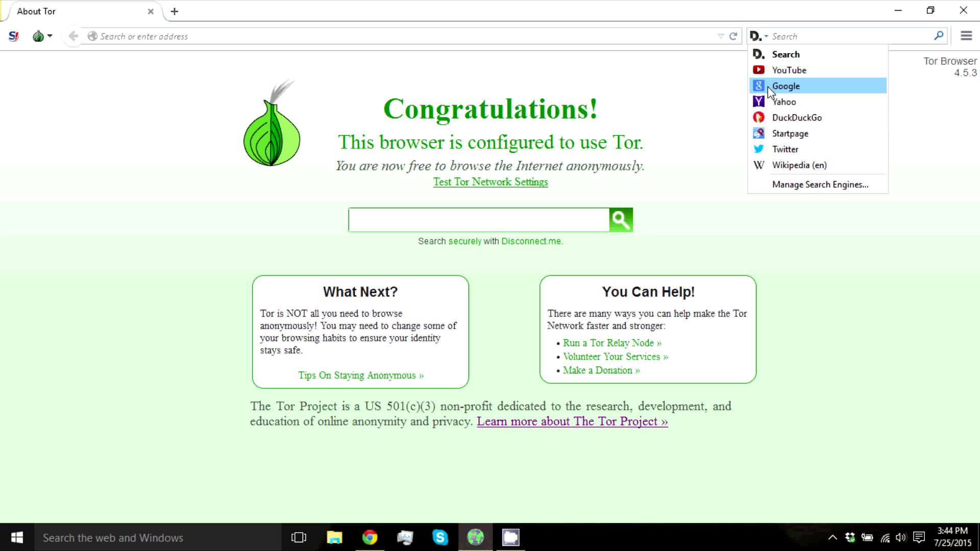
pyautogui.click(784, 119)
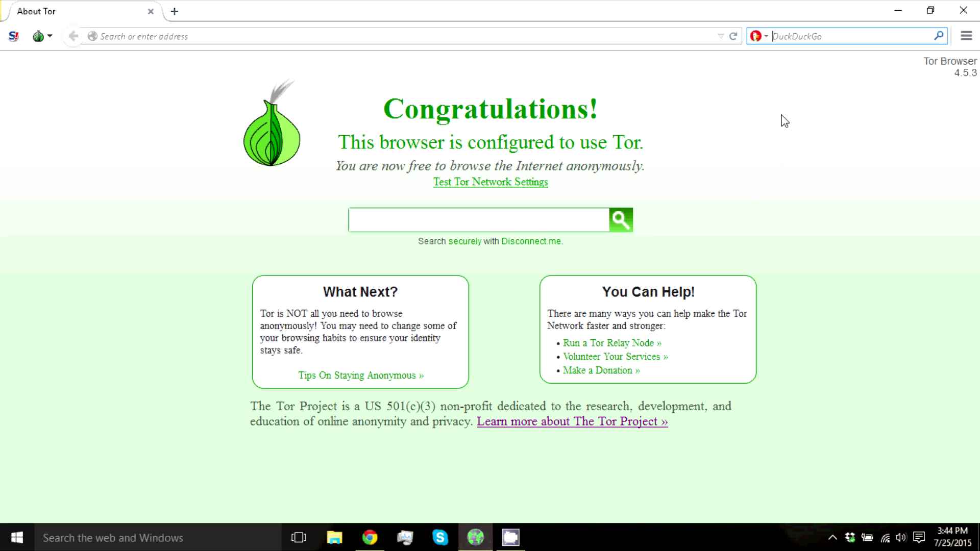
pyautogui.click(761, 36)
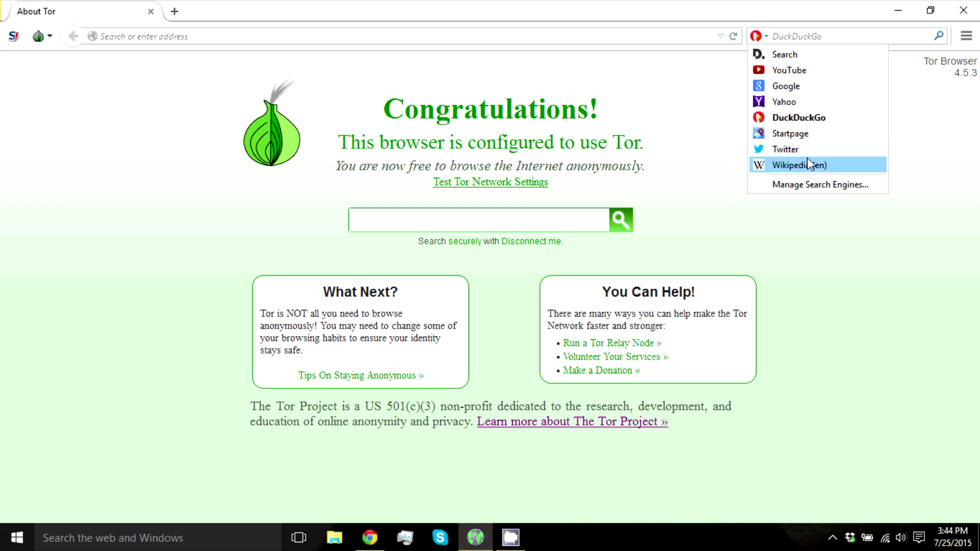
pyautogui.click(923, 110)
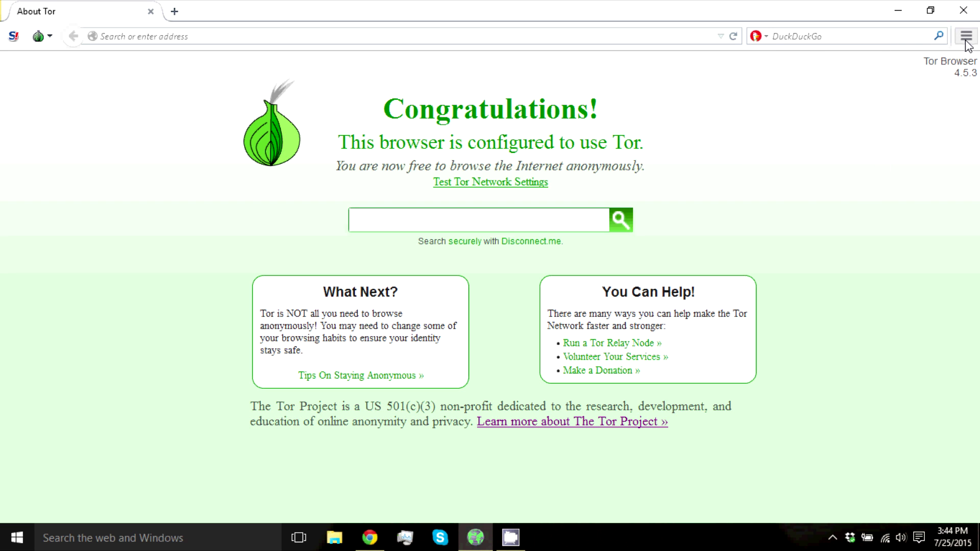
pyautogui.click(966, 35)
# Step: In Options > Privacy, enable 'Tell sites that I do not want to be tracked'
pyautogui.click(806, 249)
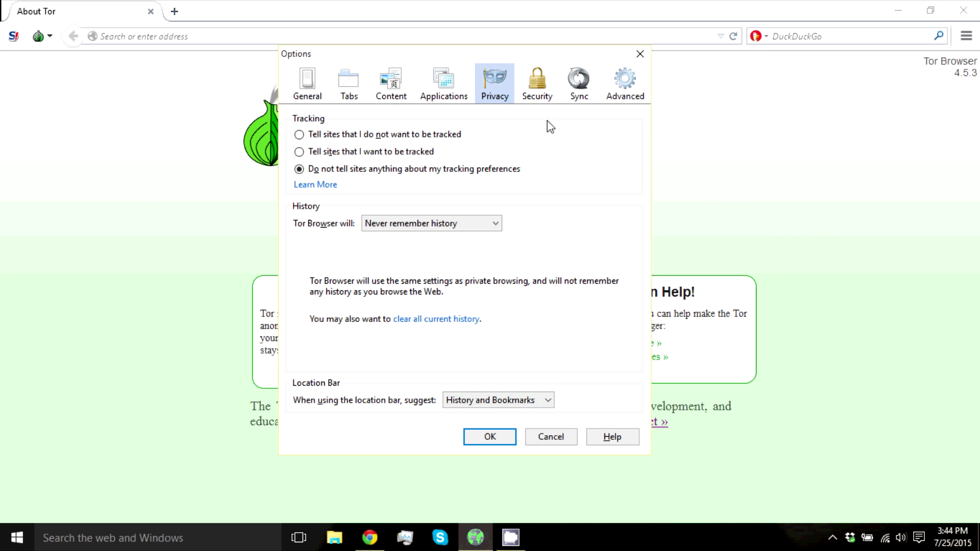
pyautogui.click(398, 96)
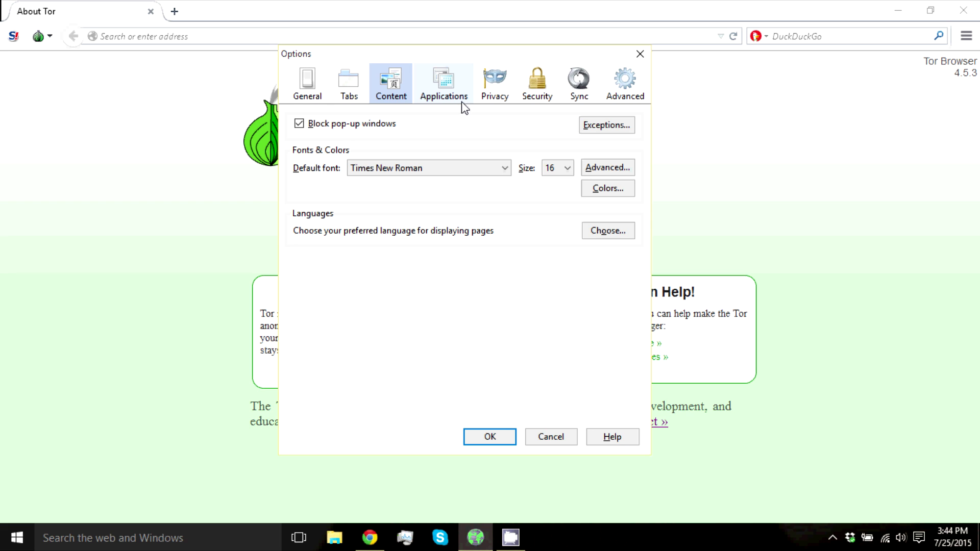
pyautogui.click(502, 85)
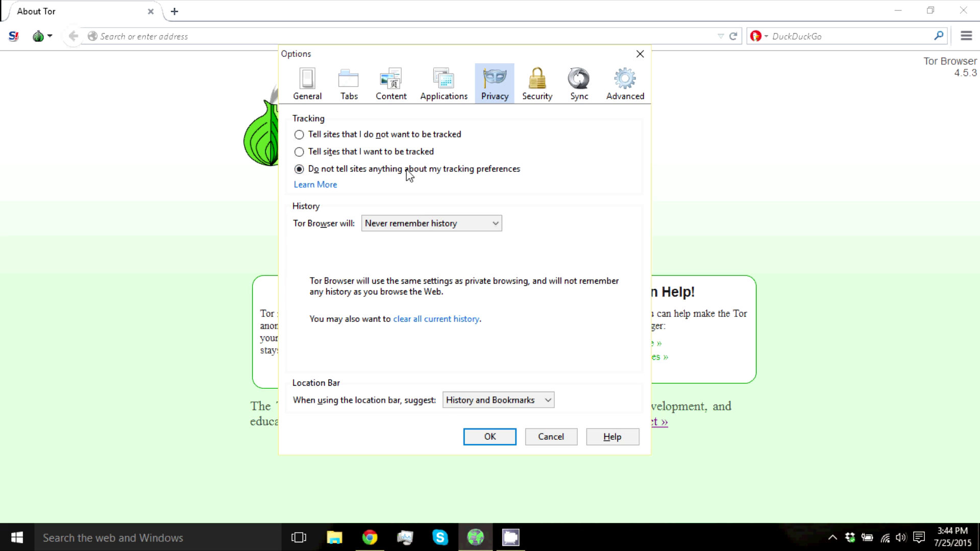
pyautogui.click(385, 135)
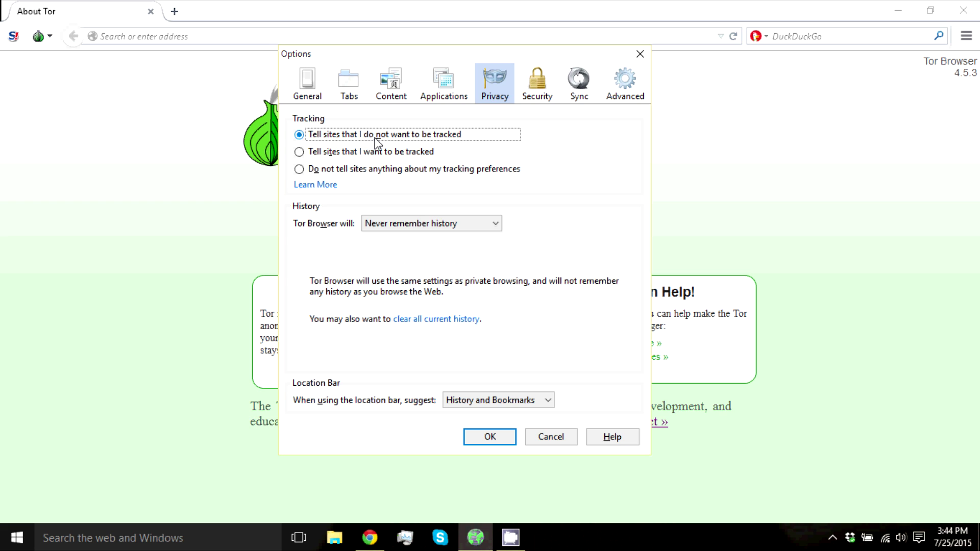
# Step: Keep the History setting on 'Never remember history'
pyautogui.click(454, 225)
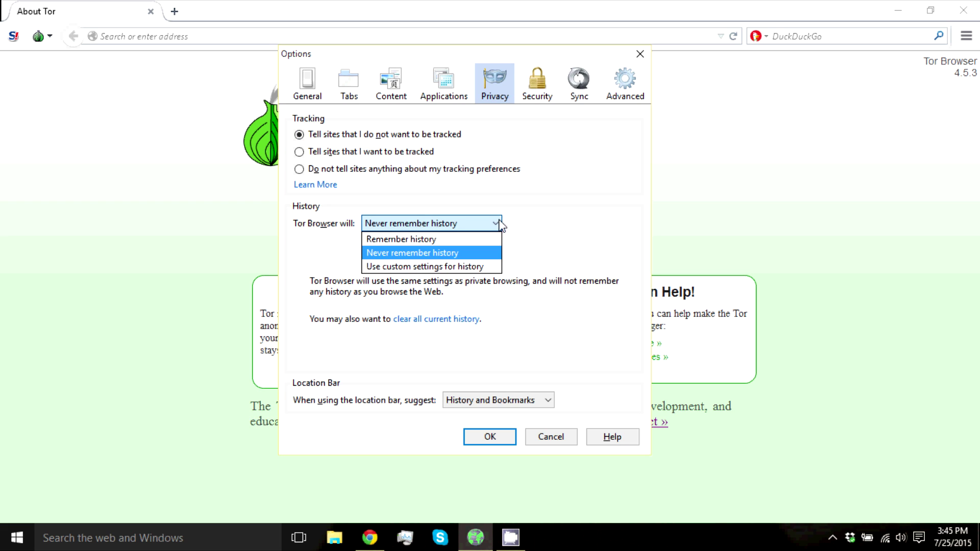
pyautogui.click(524, 227)
pyautogui.click(495, 224)
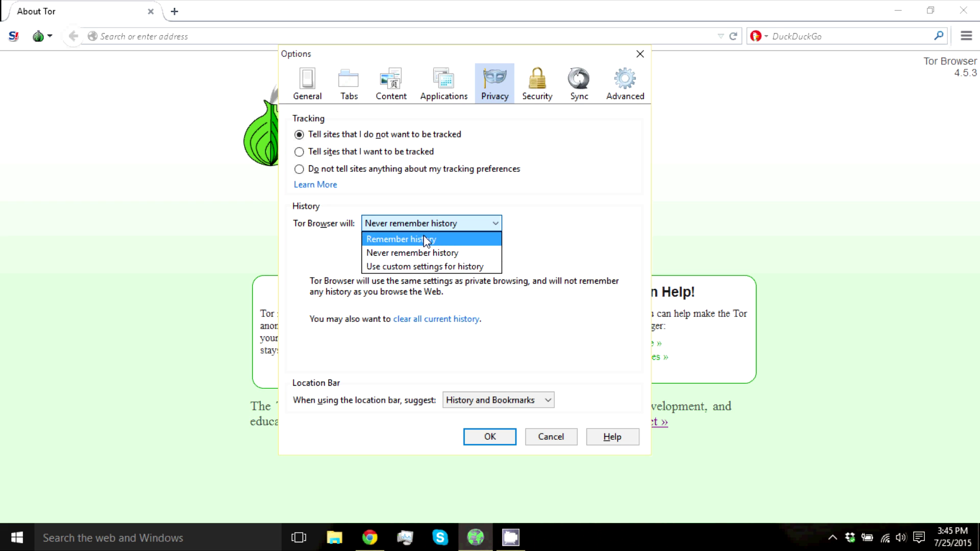
pyautogui.click(471, 225)
pyautogui.click(473, 227)
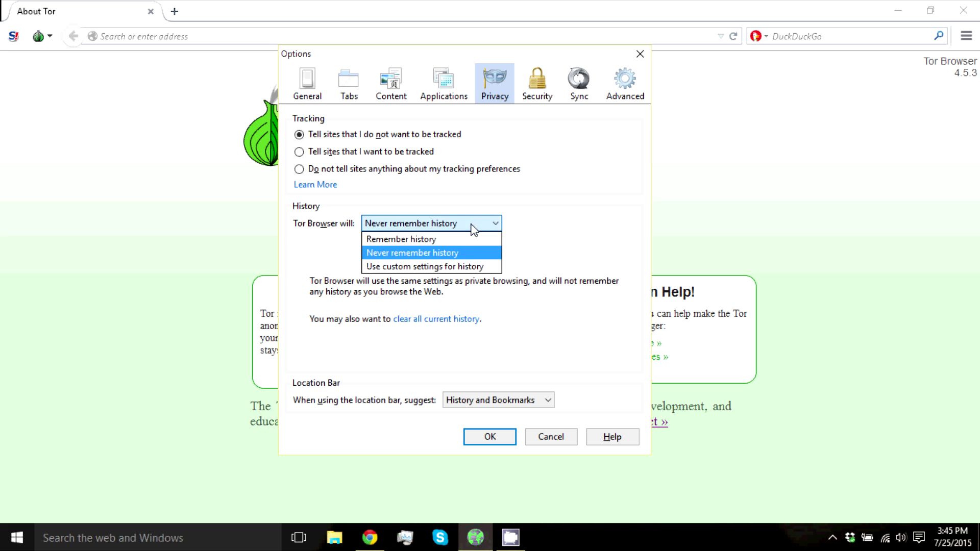
pyautogui.click(467, 254)
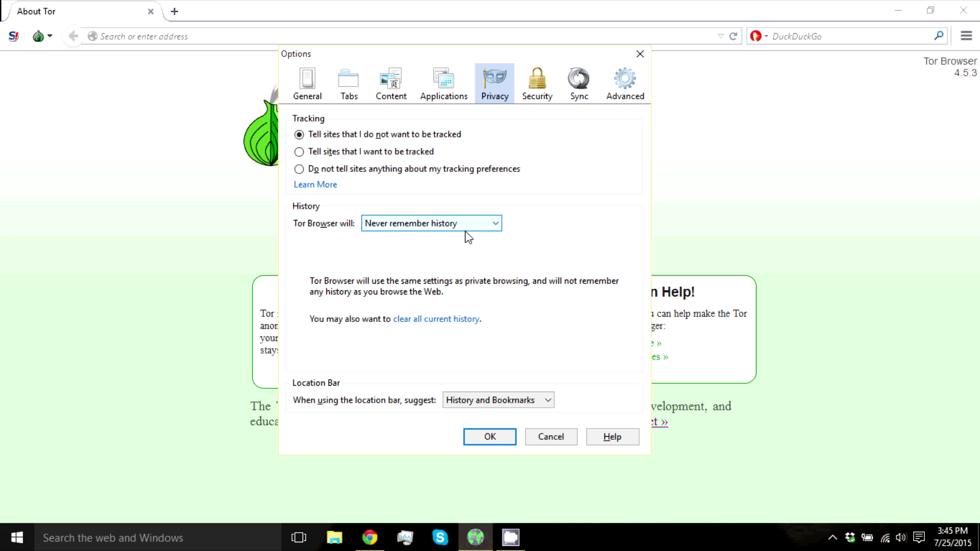
pyautogui.click(477, 226)
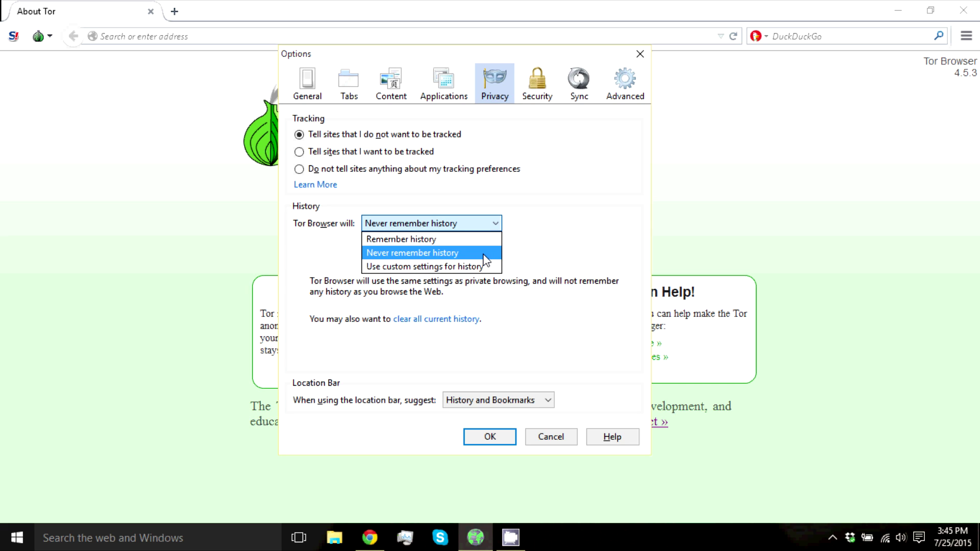
pyautogui.click(483, 254)
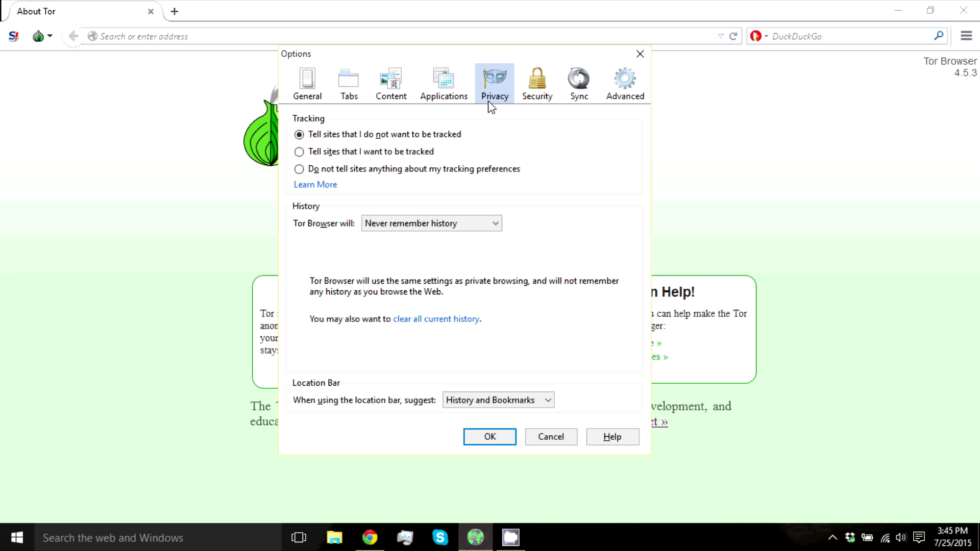
# Step: In the Security panel, enable blocking of reported attack sites and reported web forgeries
pyautogui.click(556, 91)
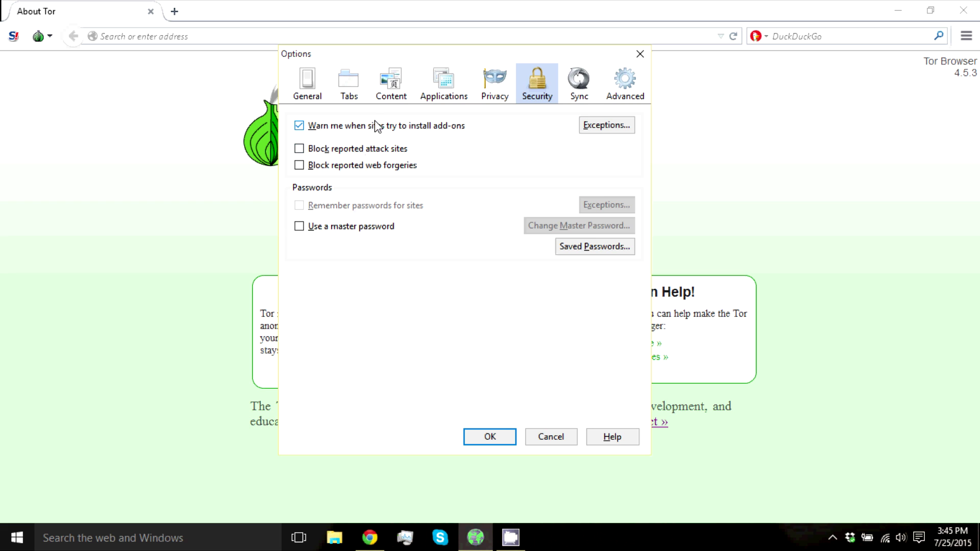
pyautogui.moveTo(526, 53); pyautogui.dragTo(520, 48)
pyautogui.click(396, 147)
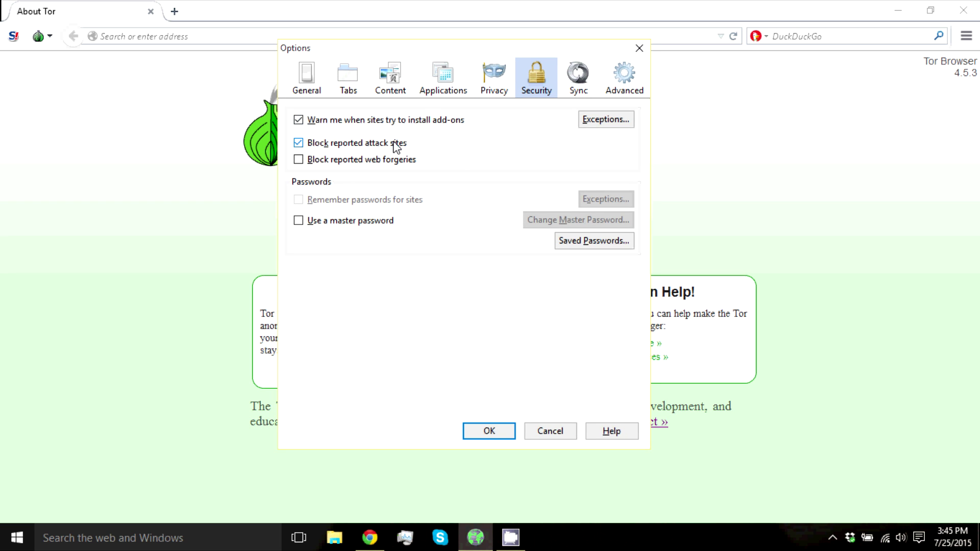
pyautogui.click(399, 159)
# Step: Cancel the master password setup, then save and close Options with OK
pyautogui.click(361, 226)
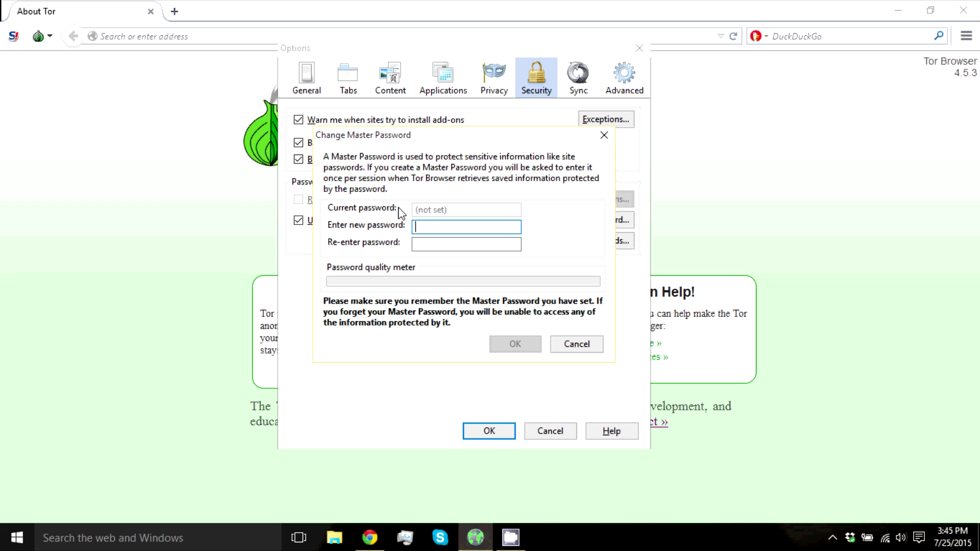
pyautogui.click(572, 346)
pyautogui.click(588, 75)
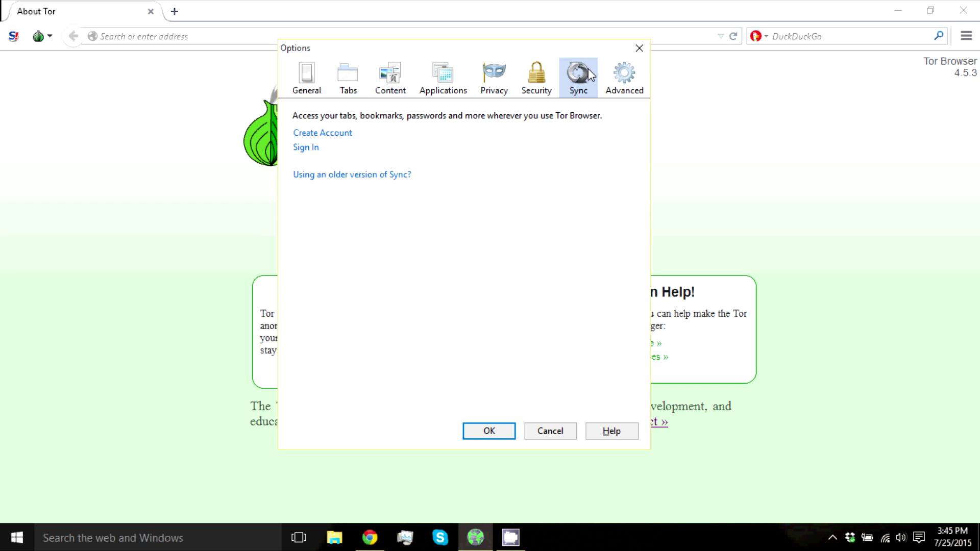
pyautogui.click(621, 75)
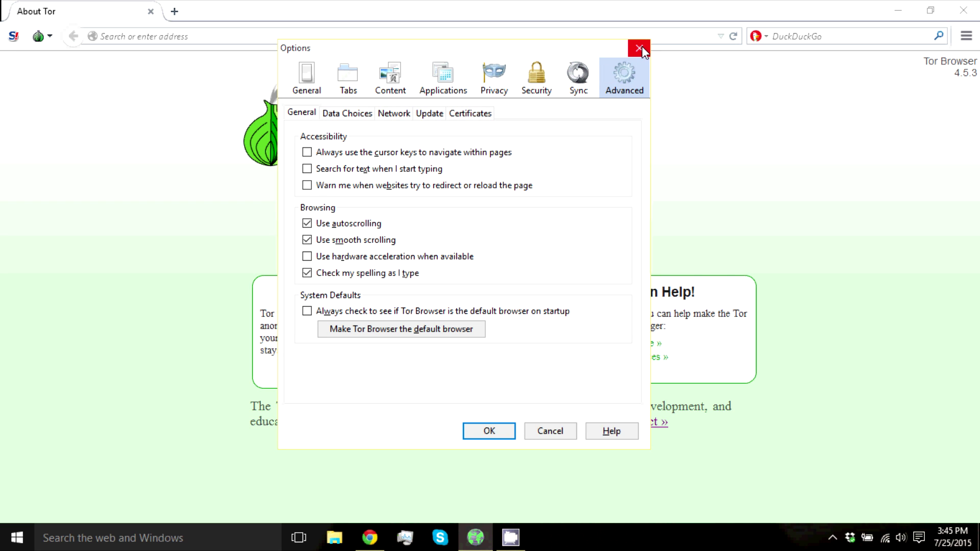
pyautogui.click(467, 431)
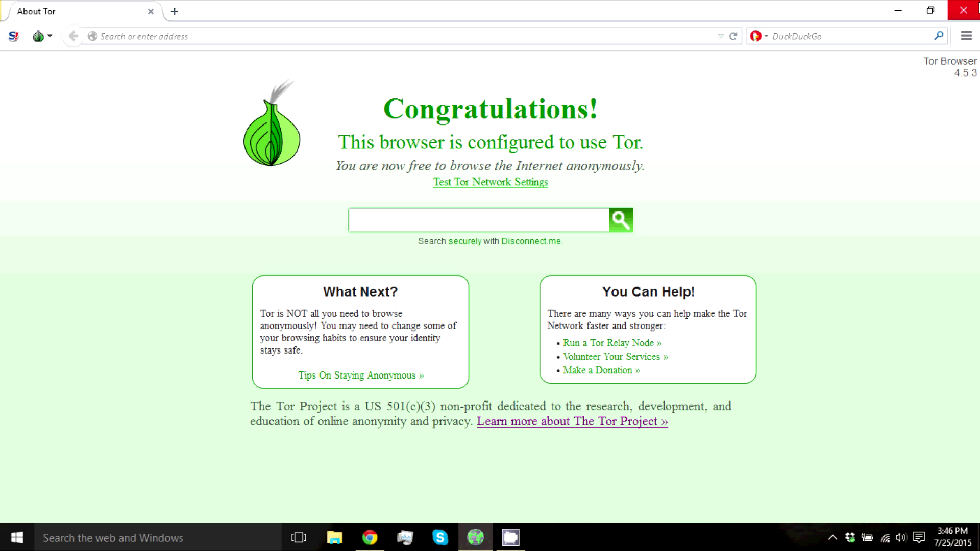
# Step: Close the Tor Browser window to return to the Windows desktop
pyautogui.click(963, 10)
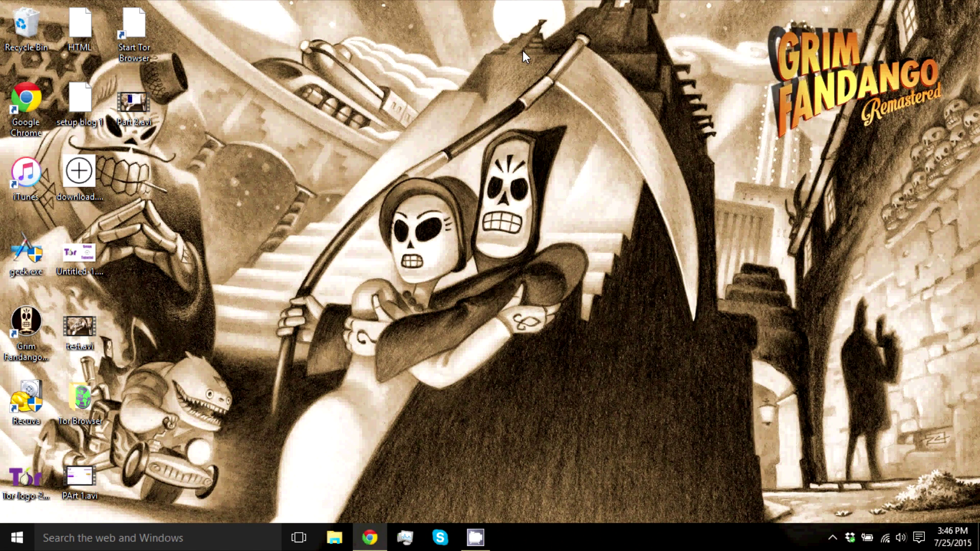